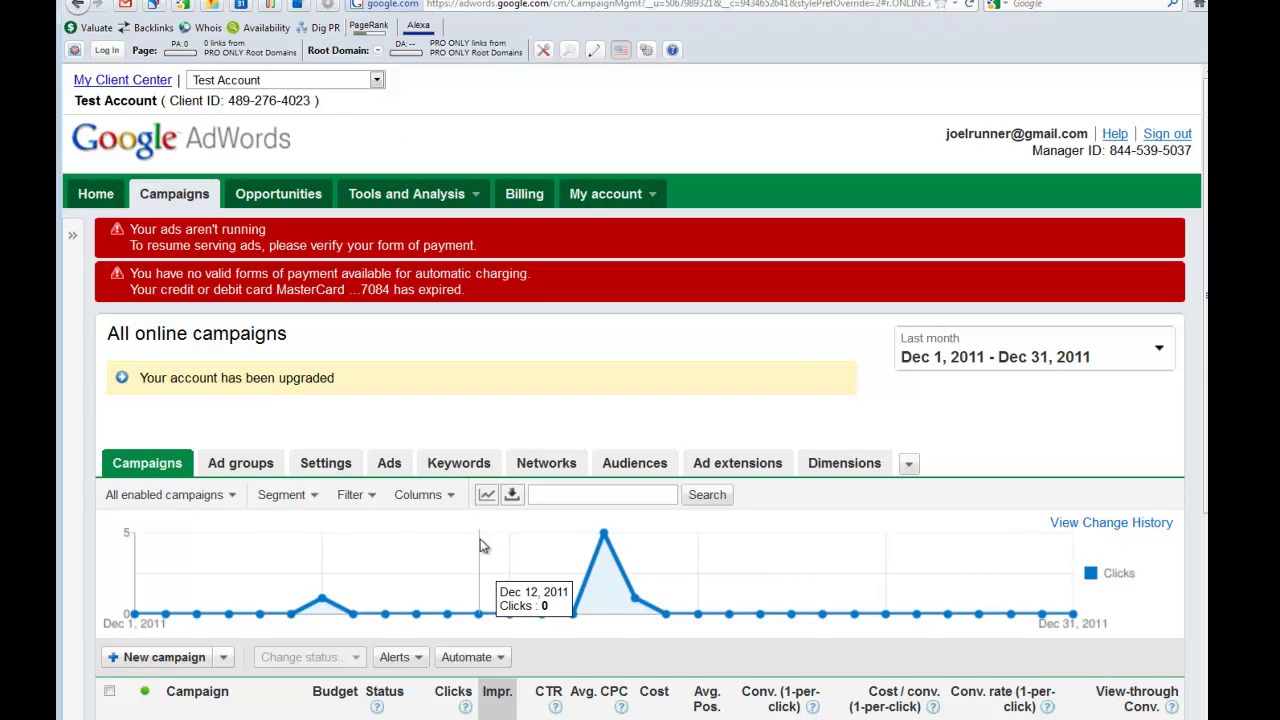
- Show the Sitelinks Extensions view on the Supplements SEARCH USA campaign's Ad extensions tab
scroll(476, 525, "down", 3)
scroll(480, 545, "down", 2)
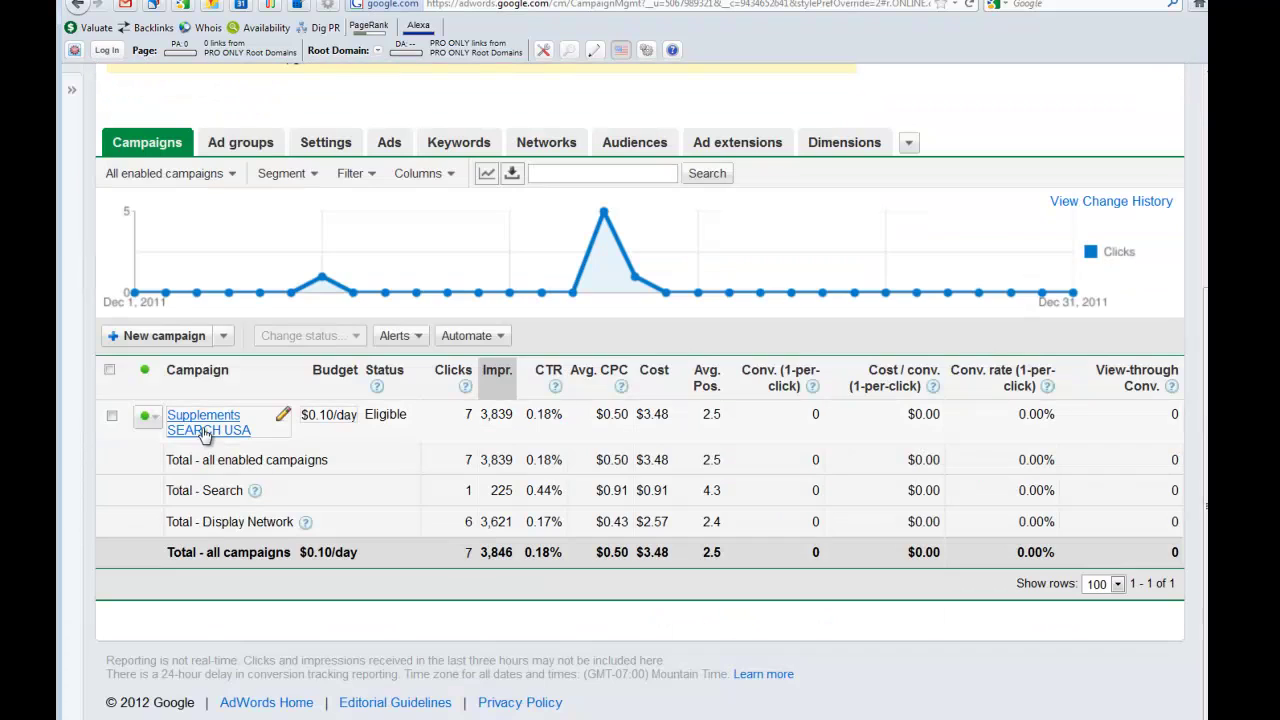
left_click(205, 430)
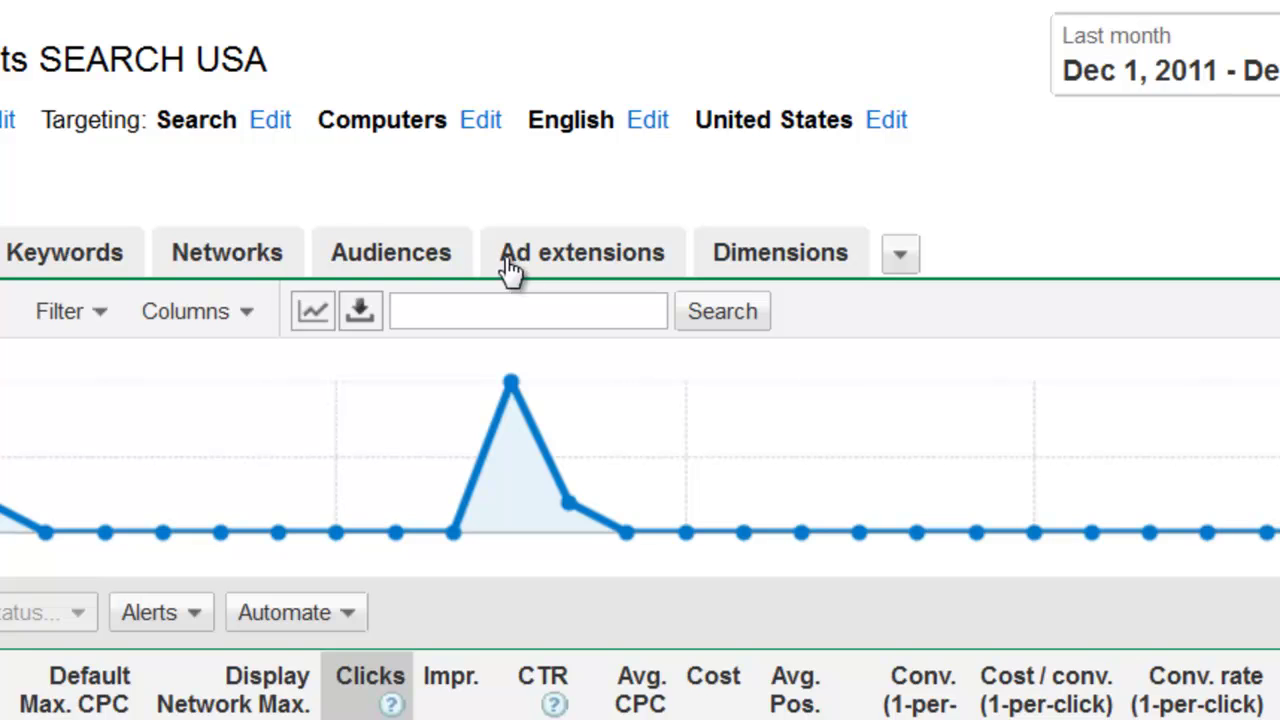
left_click(572, 258)
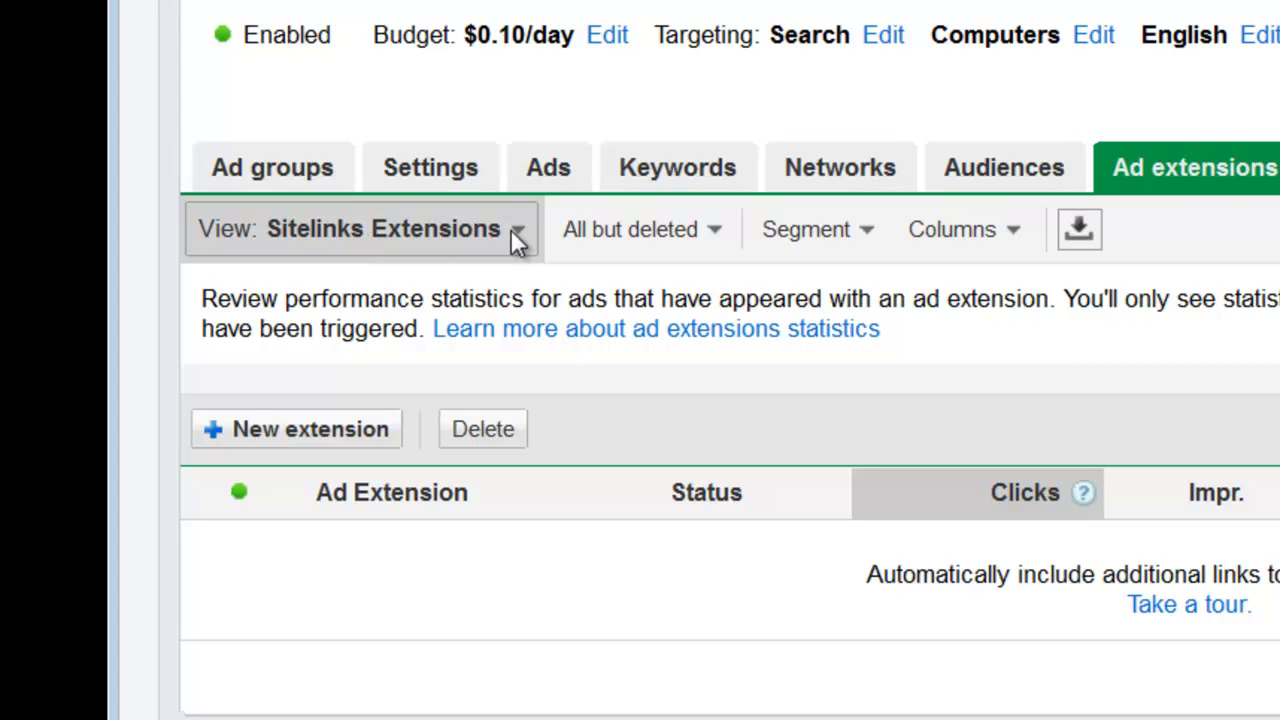
left_click(511, 229)
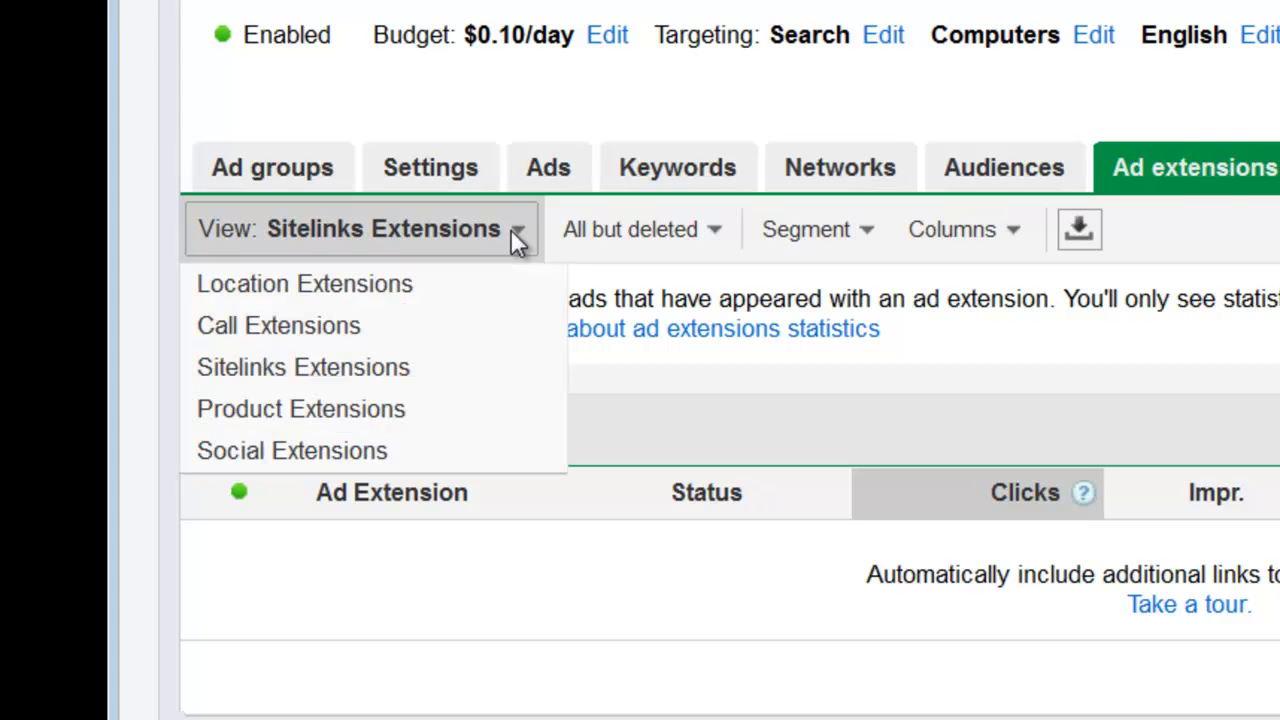
left_click(334, 370)
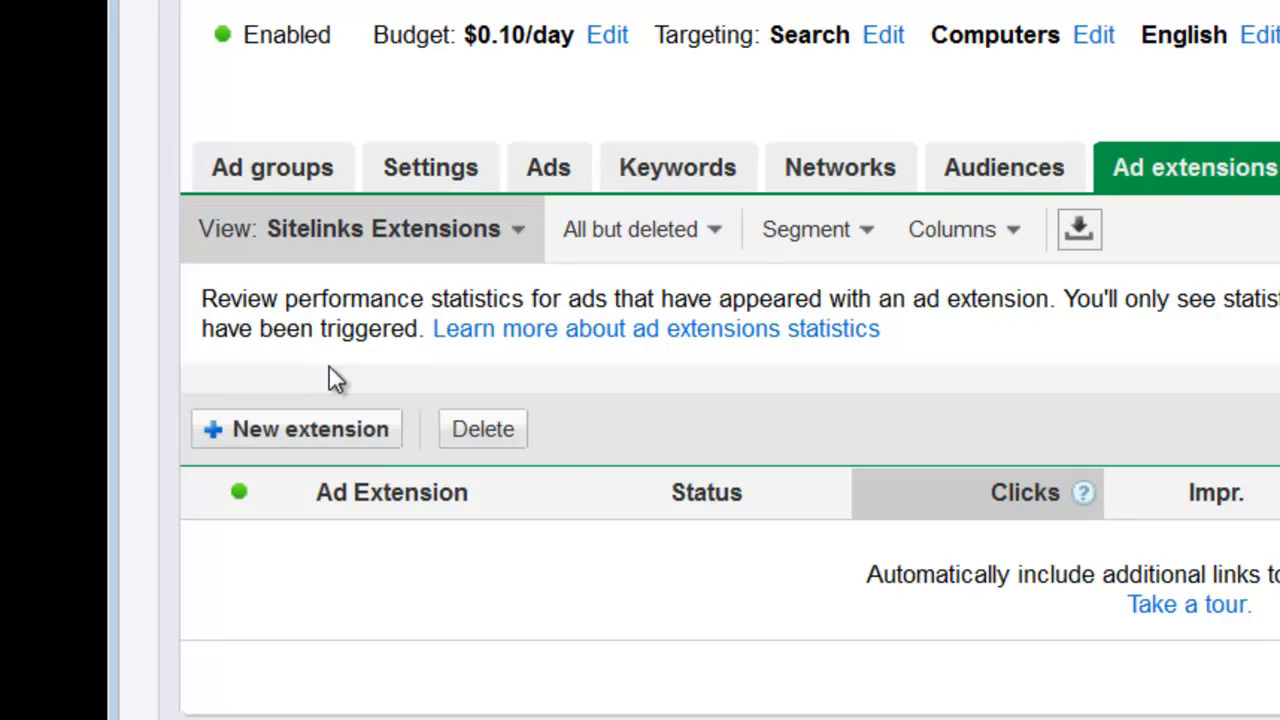
- Create a new sitelinks extension and place the cursor in its empty Link 1 field
left_click(325, 438)
scroll(828, 398, "down", 2)
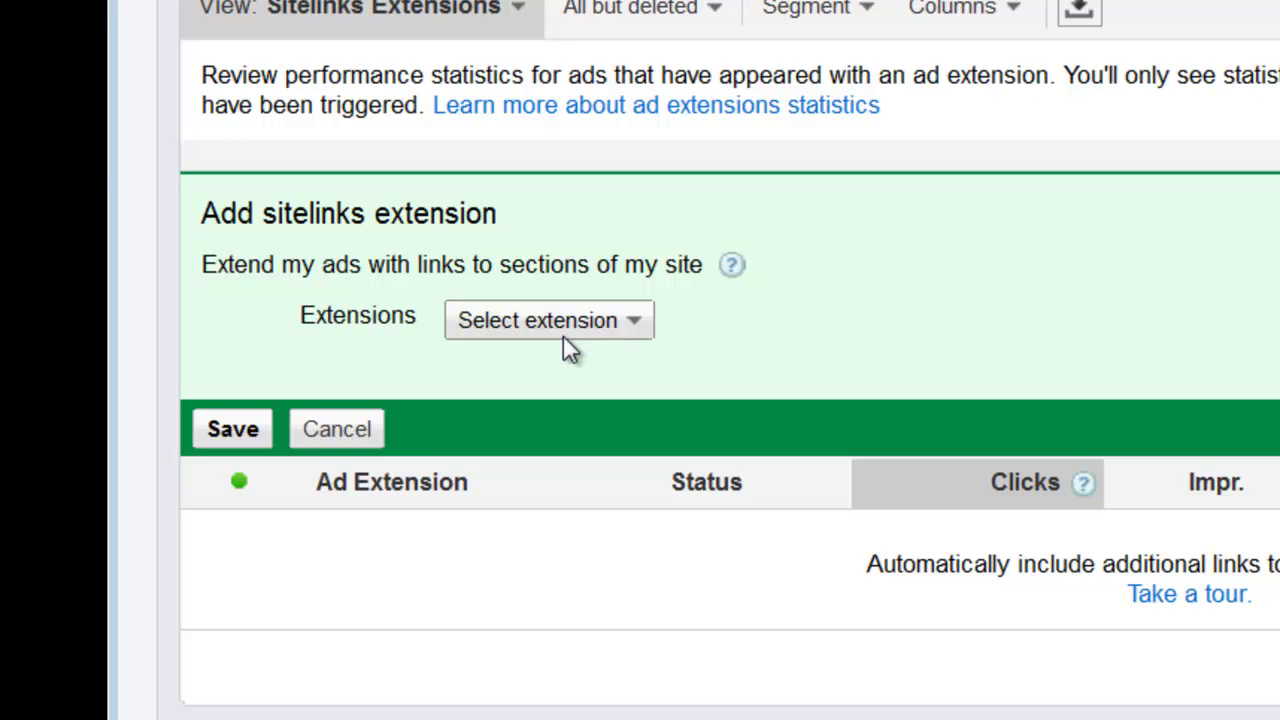
left_click(591, 320)
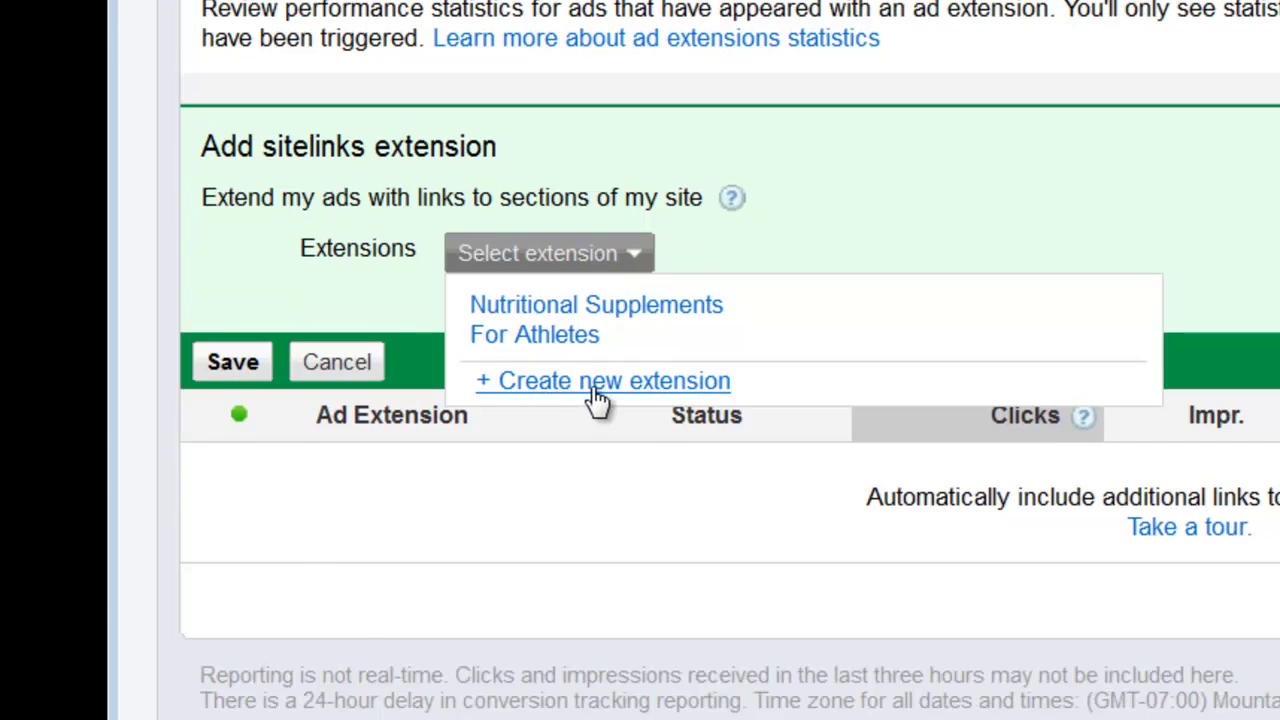
left_click(590, 452)
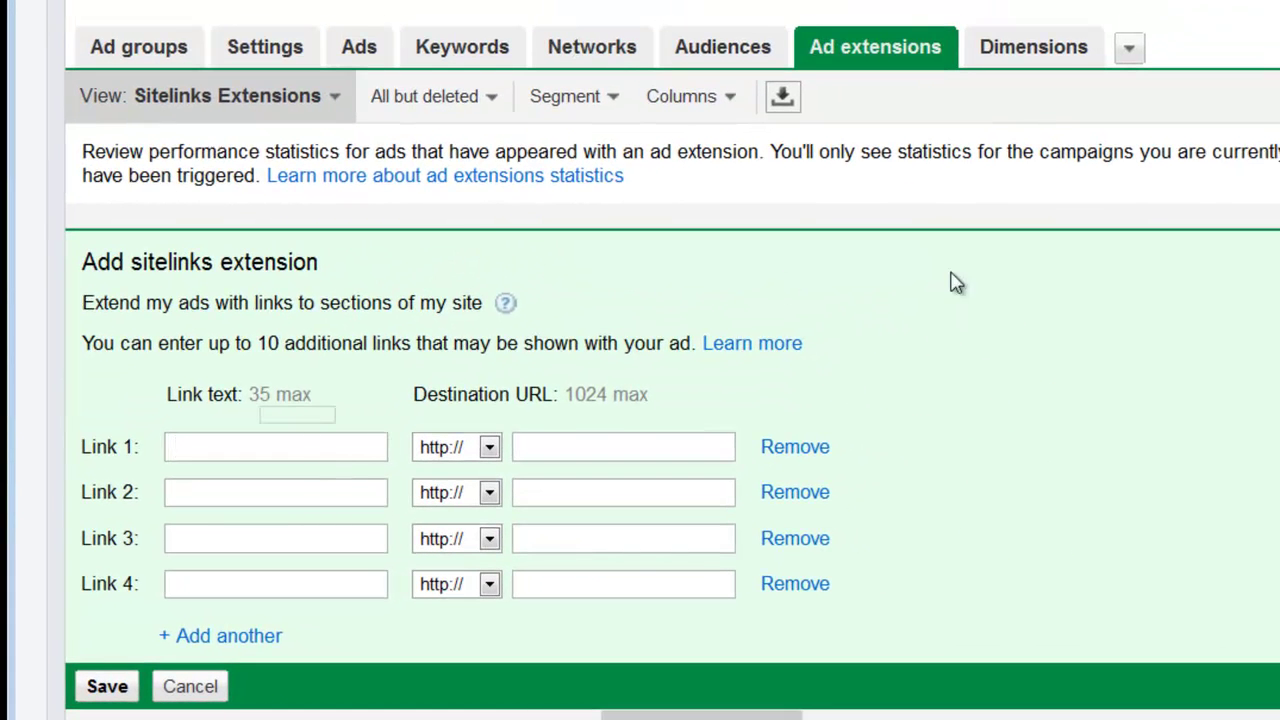
left_click(308, 446)
type("Stores ")
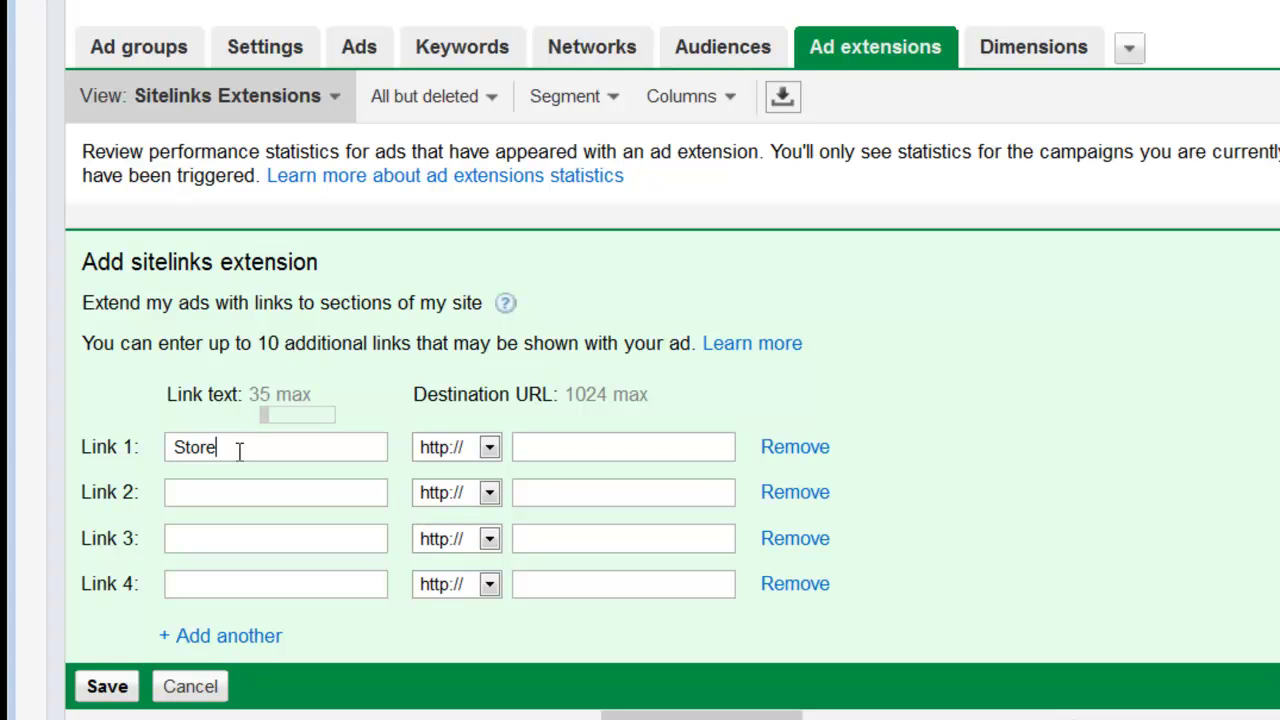
type("Near You")
left_click(579, 447)
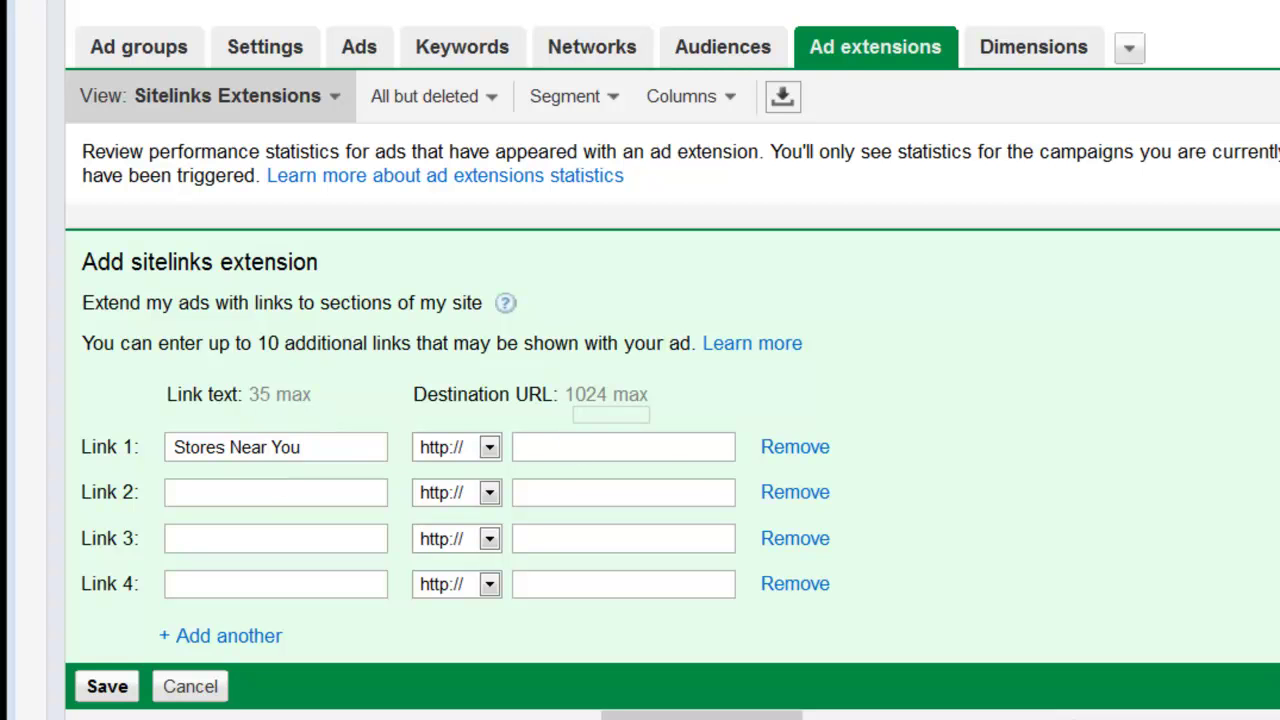
type("http://www.centrum.com/BuyNow.aspx")
left_click_drag(556, 447, 520, 447)
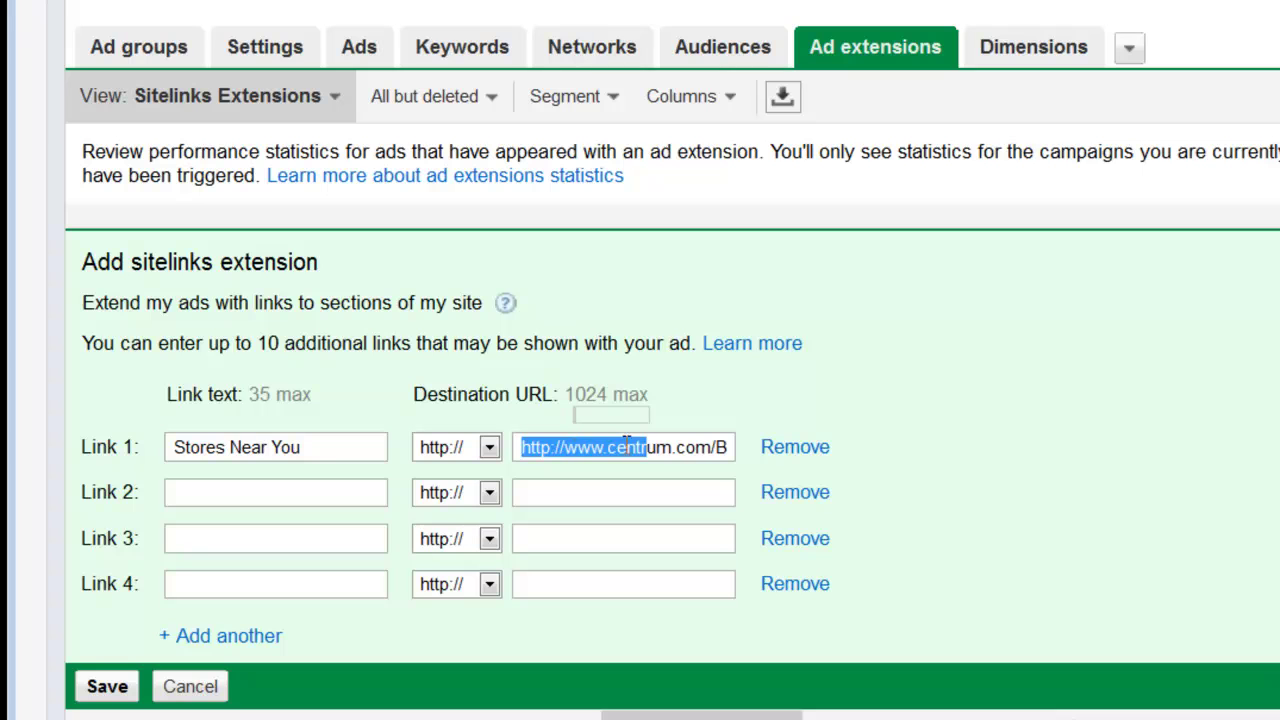
left_click(569, 450)
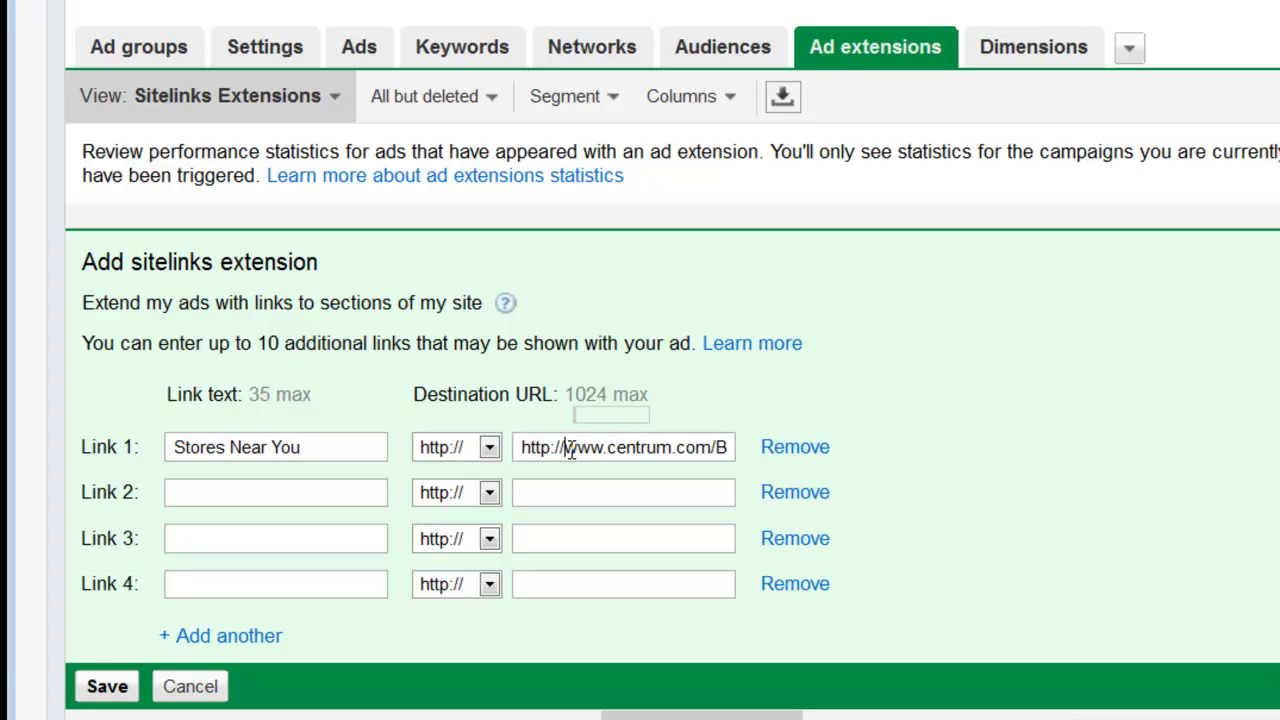
left_click_drag(569, 450, 443, 449)
key("BackSpace")
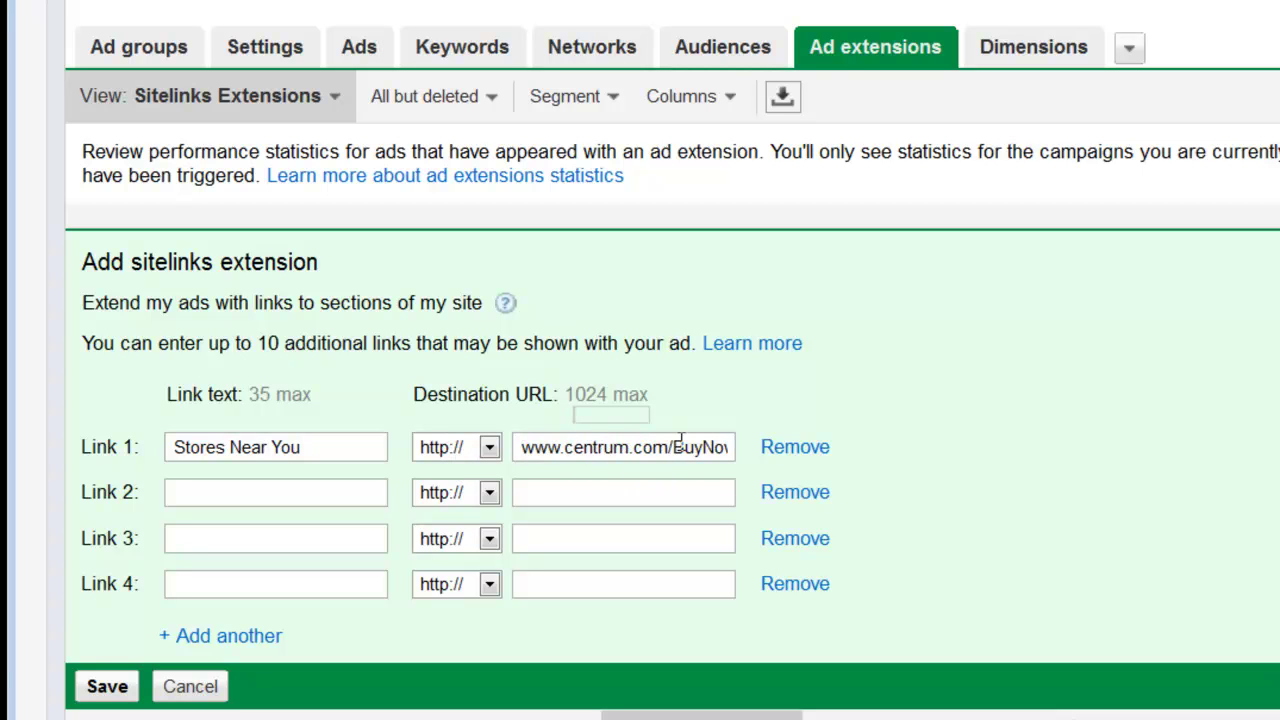
left_click_drag(676, 447, 736, 452)
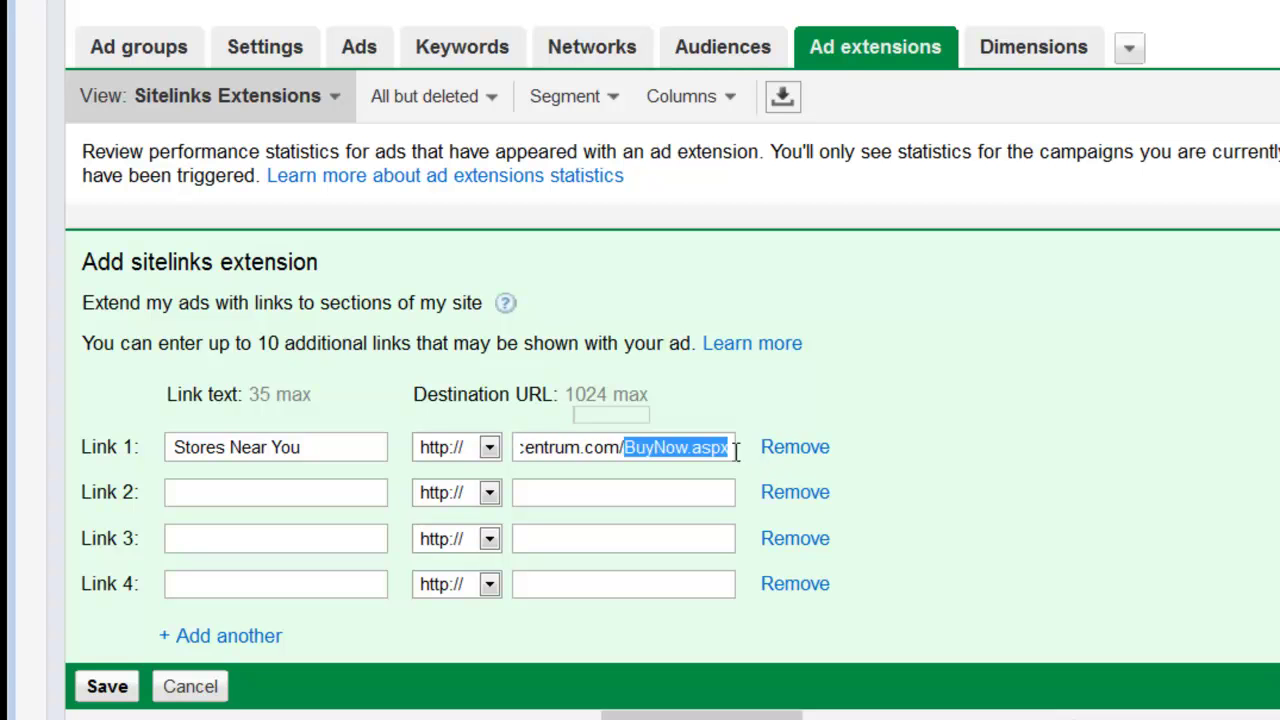
left_click(712, 449)
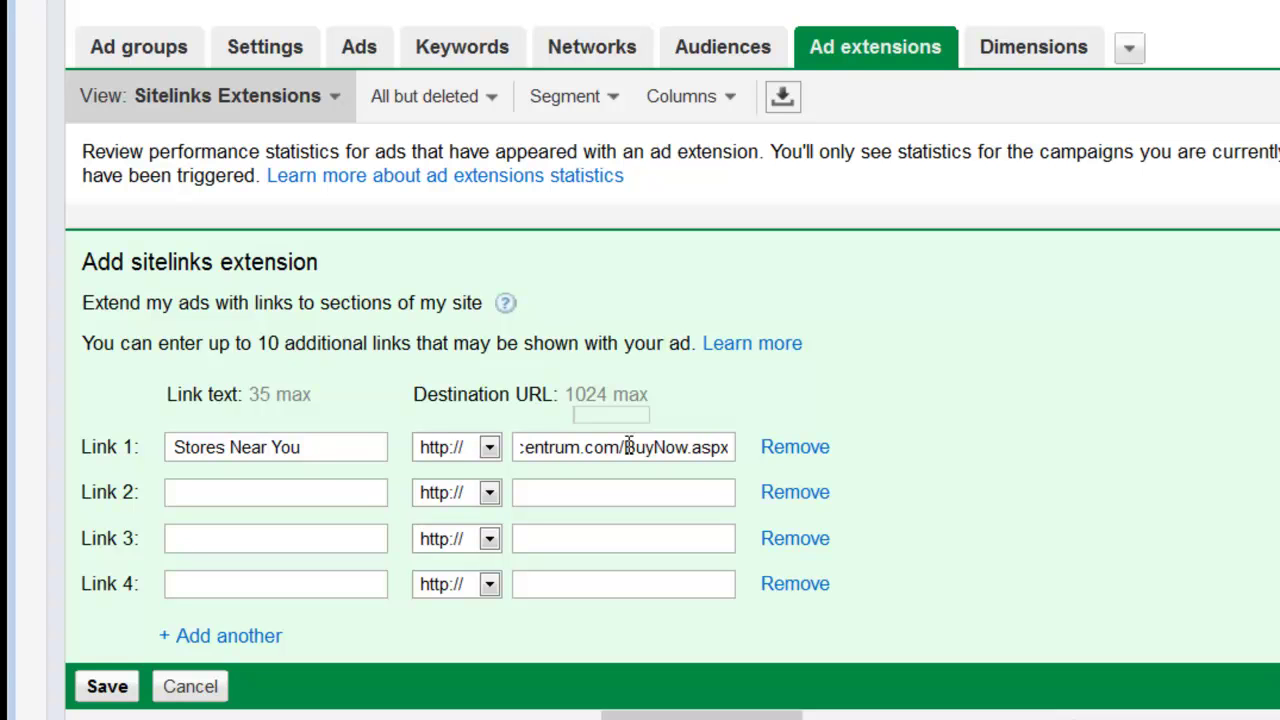
left_click(357, 490)
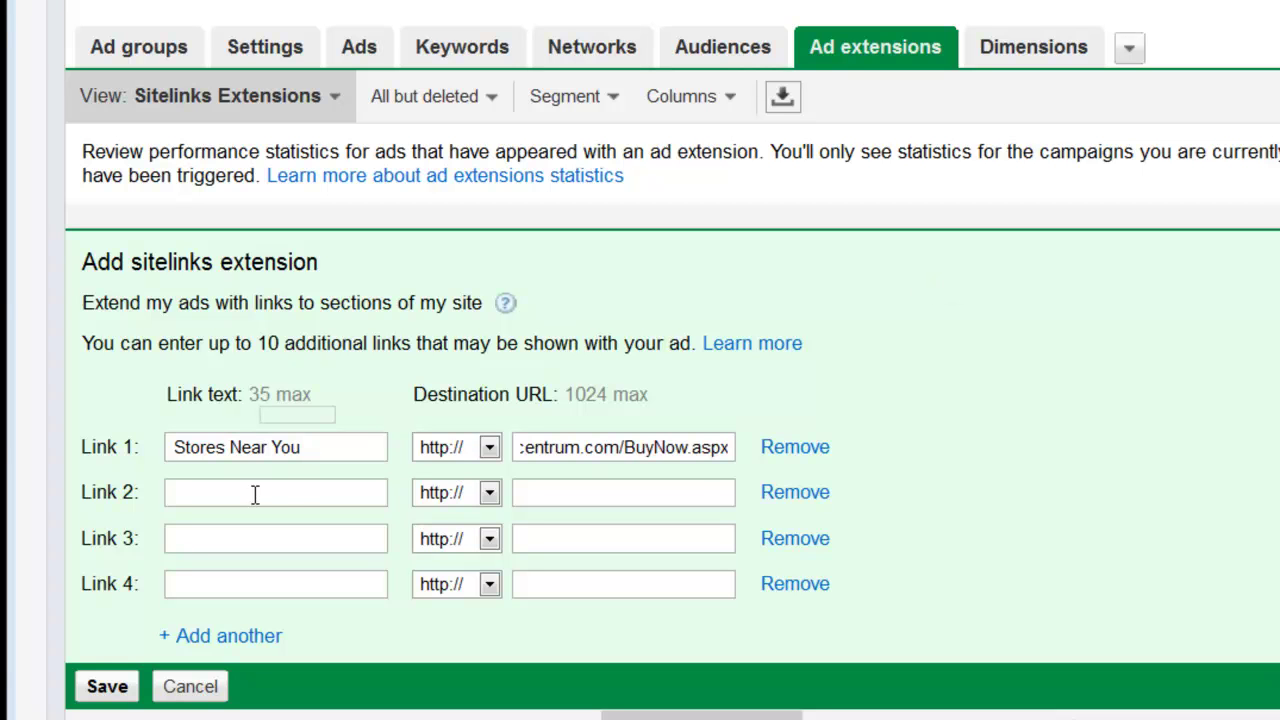
- Set Link 2 to 'Products On Sale' pointing to the centrum.com/ProductHub.aspx page
type("On Sale")
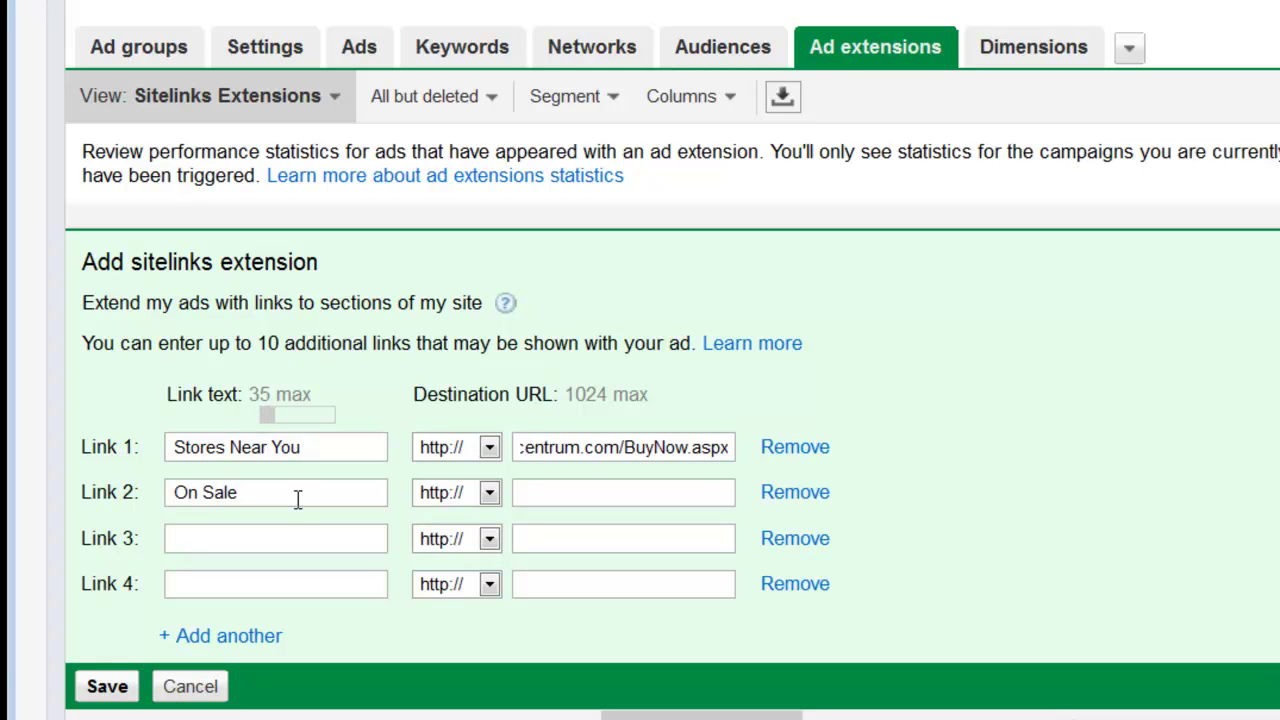
key("Left")
key("Left")
key("Left")
key("Left")
key("Left")
key("Left")
key("Left")
type("Products")
left_click(595, 489)
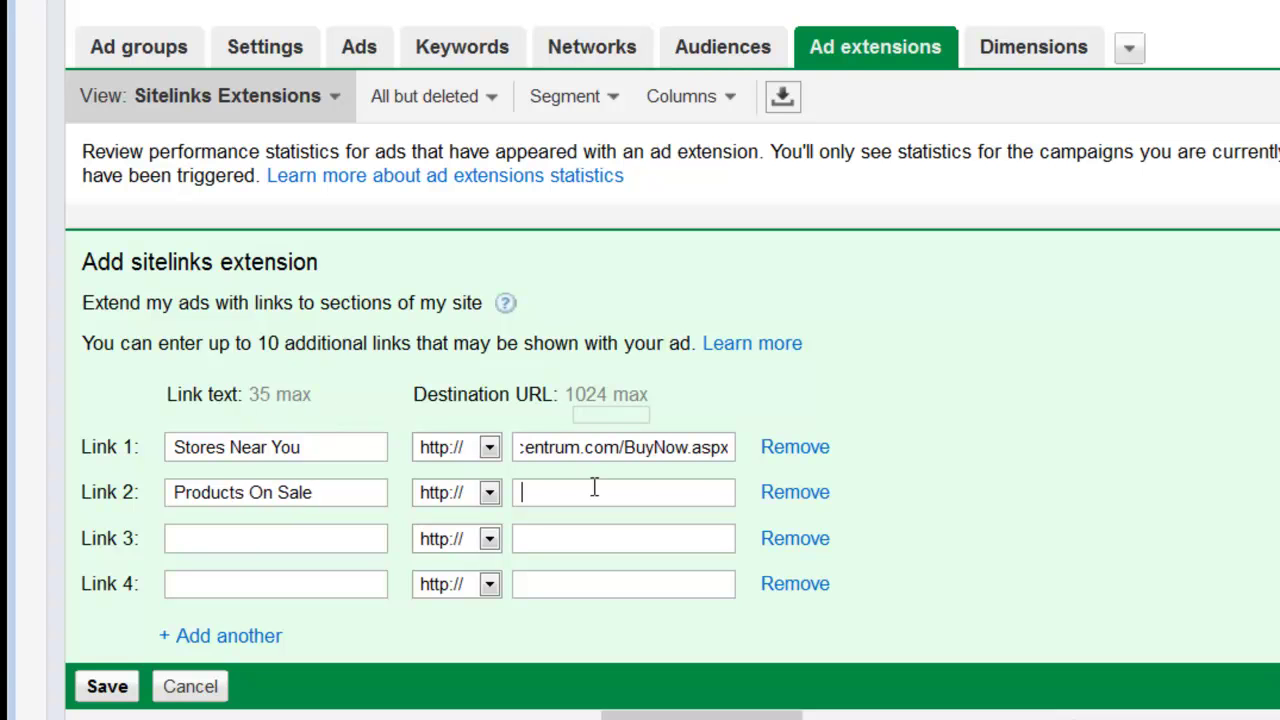
key("ctrl+v")
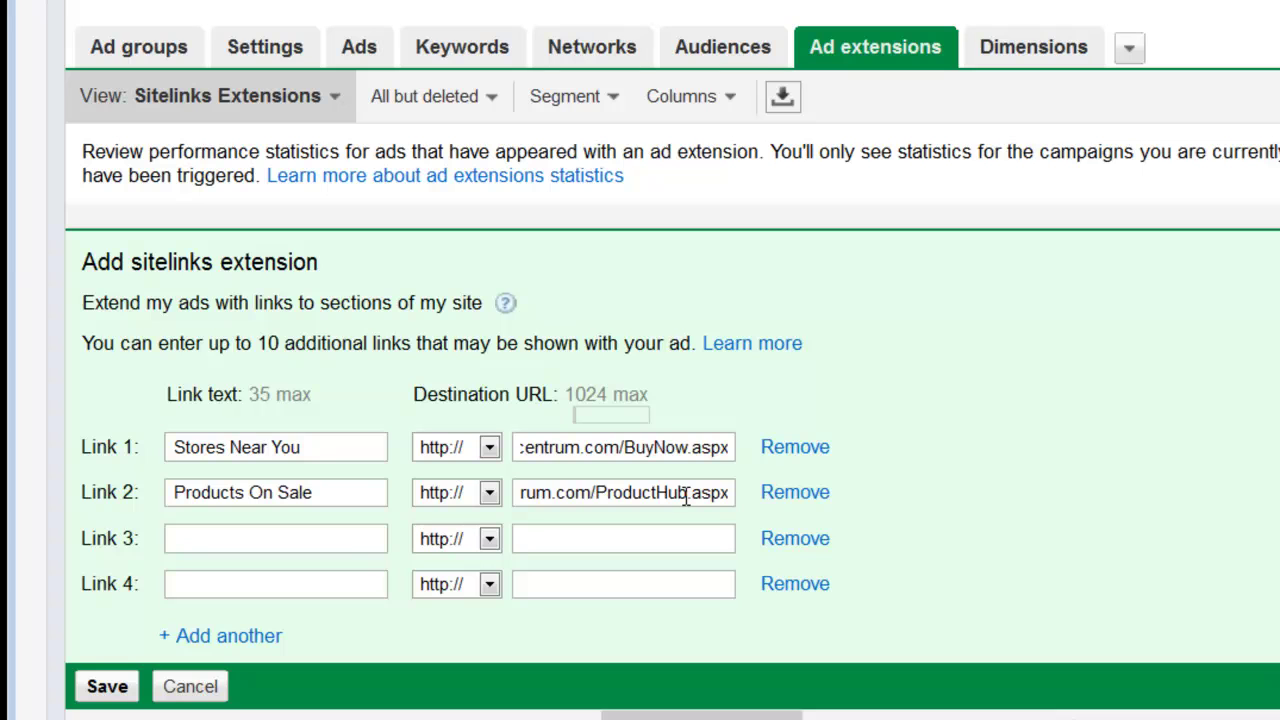
left_click(346, 540)
- Set Link 3 to 'Contact Us' with the centrum.com Contact.aspx page as its destination
type("Contact ")
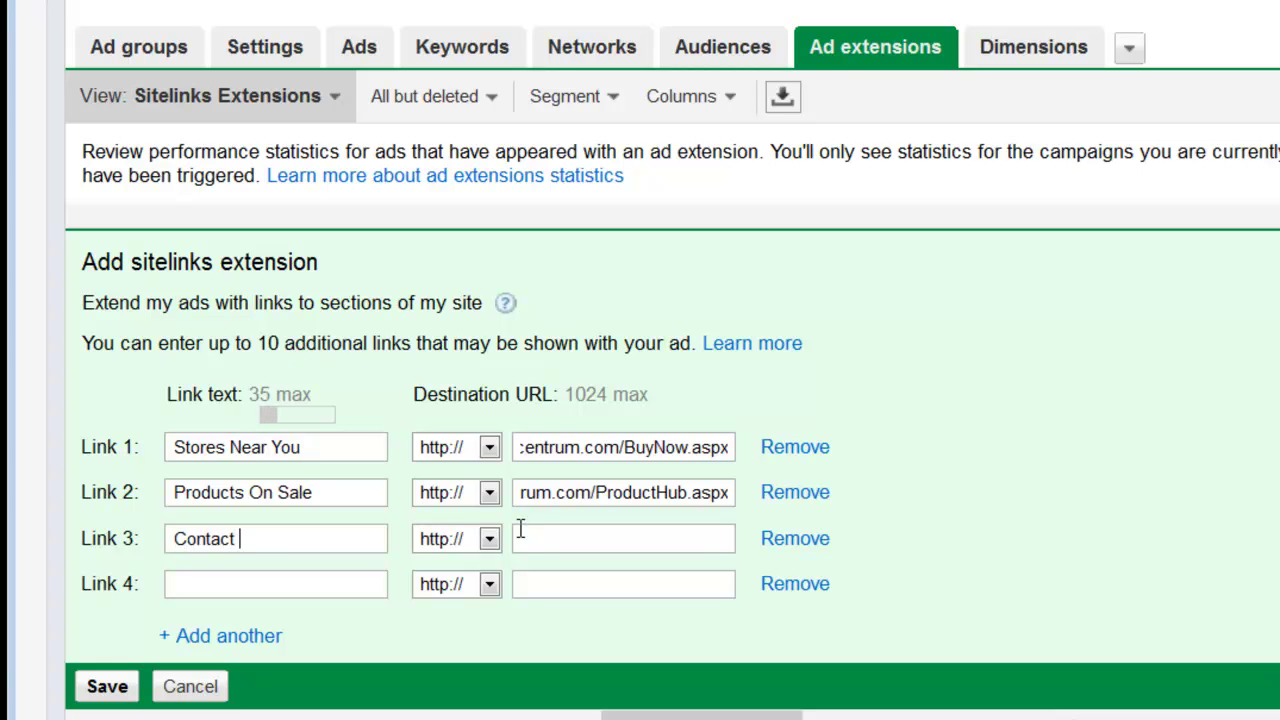
type("Detai")
key("BackSpace")
key("BackSpace")
key("BackSpace")
key("BackSpace")
key("BackSpace")
type("Us")
key("Tab")
key("Tab")
key("ctrl+v")
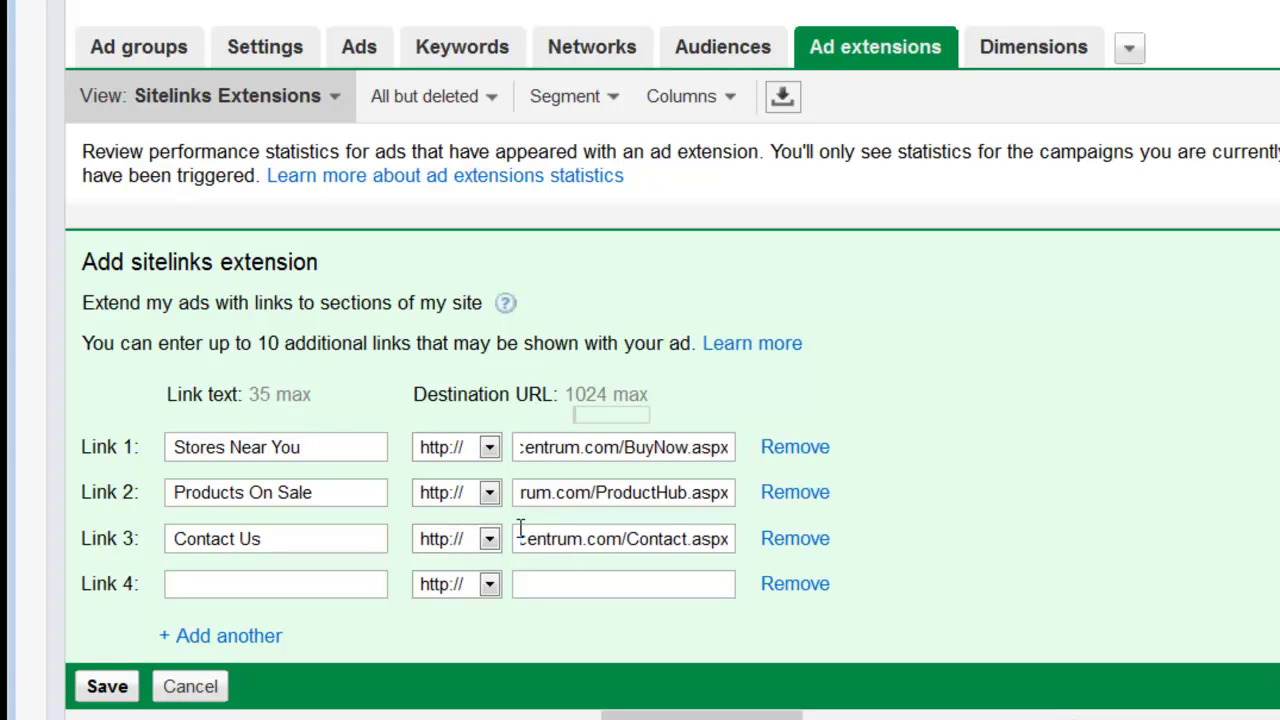
- Leave Link 4 empty by deleting the 'Our Guarantee' text entered there
left_click(296, 584)
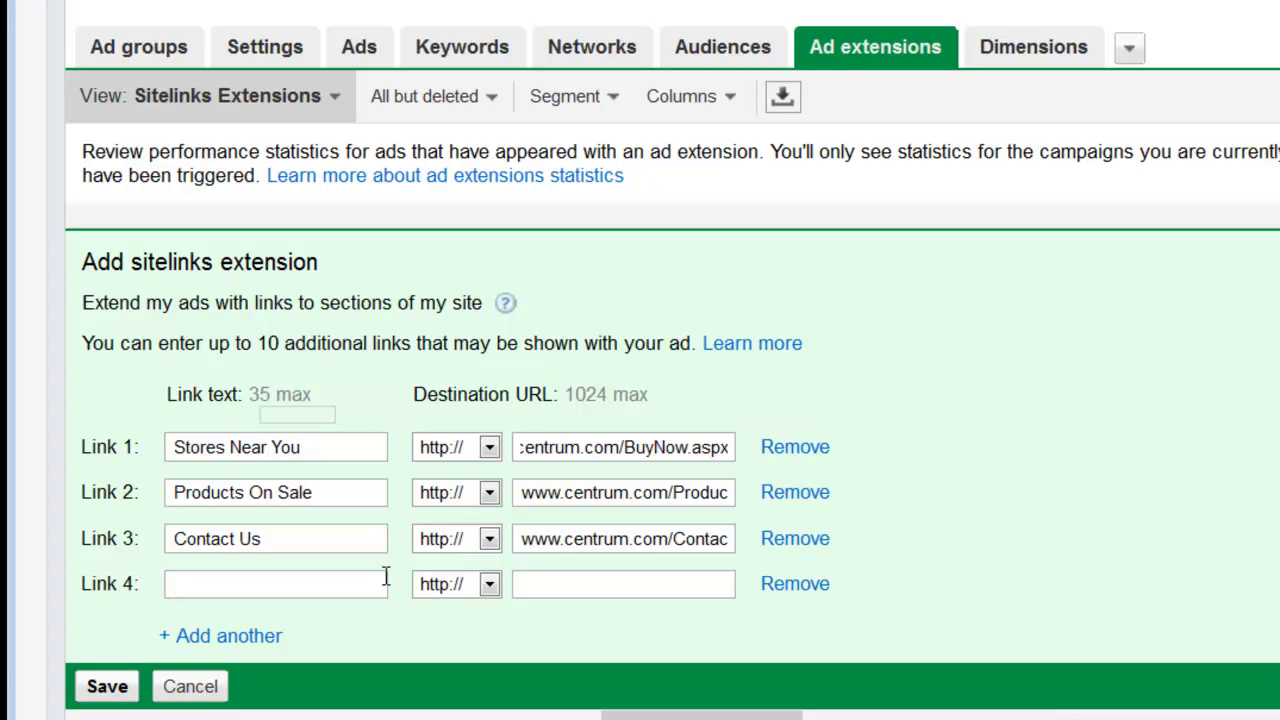
type("Our Guaran")
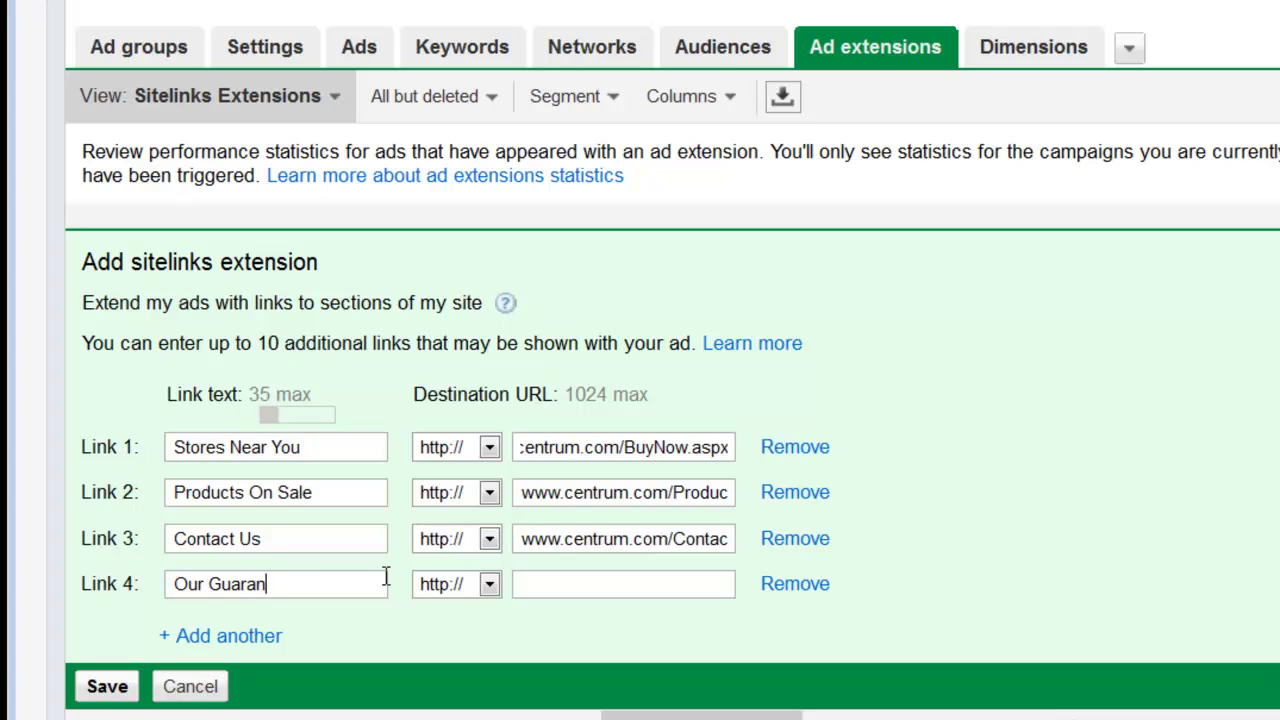
type("tee")
left_click(600, 590)
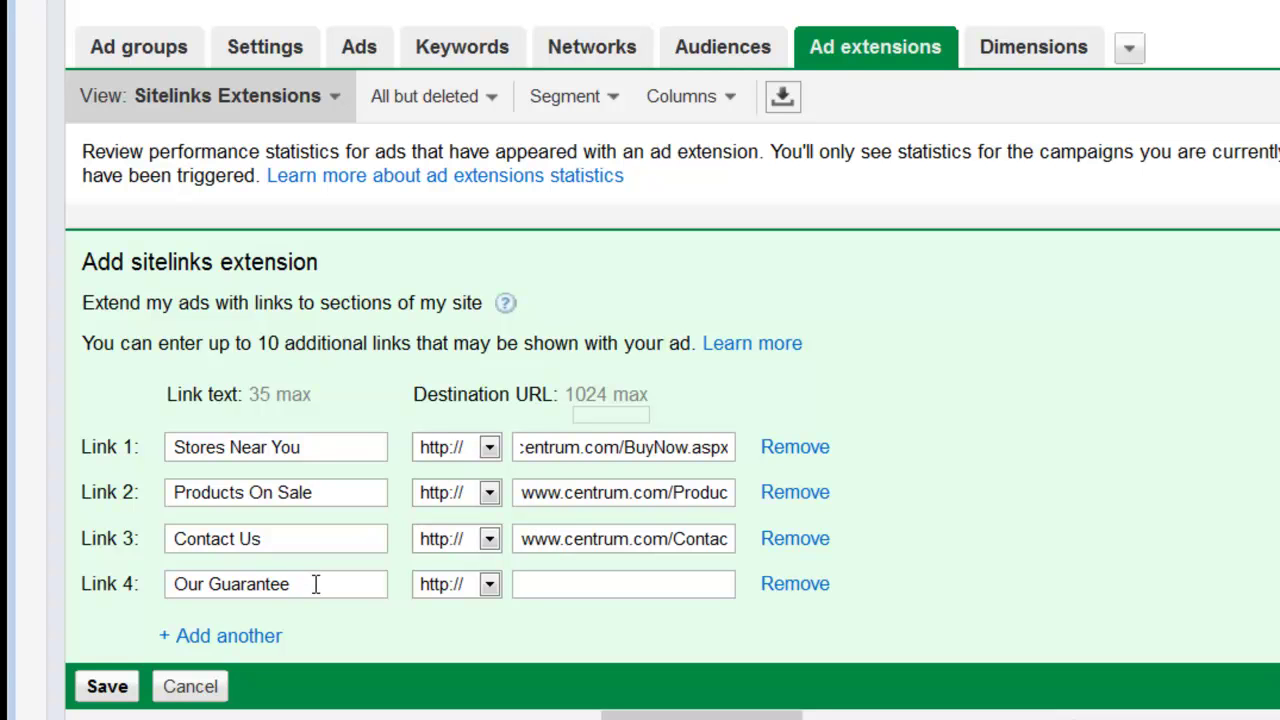
left_click_drag(315, 584, 157, 560)
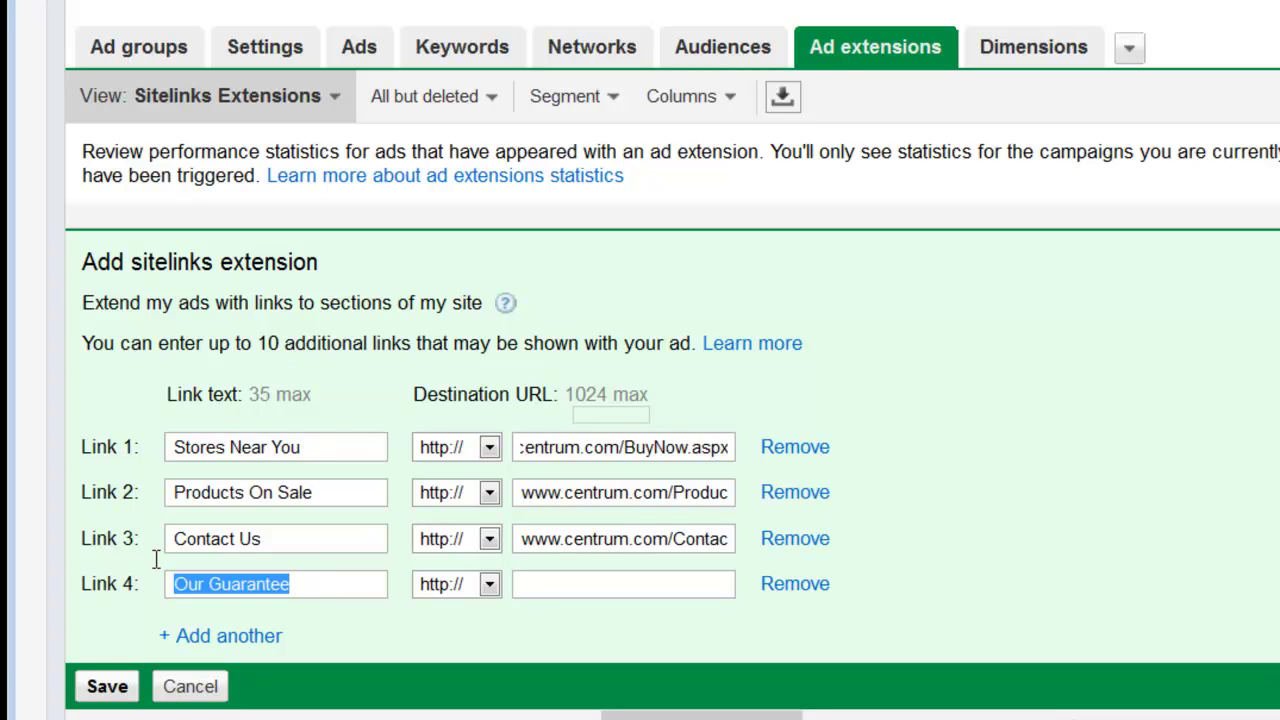
key("BackSpace")
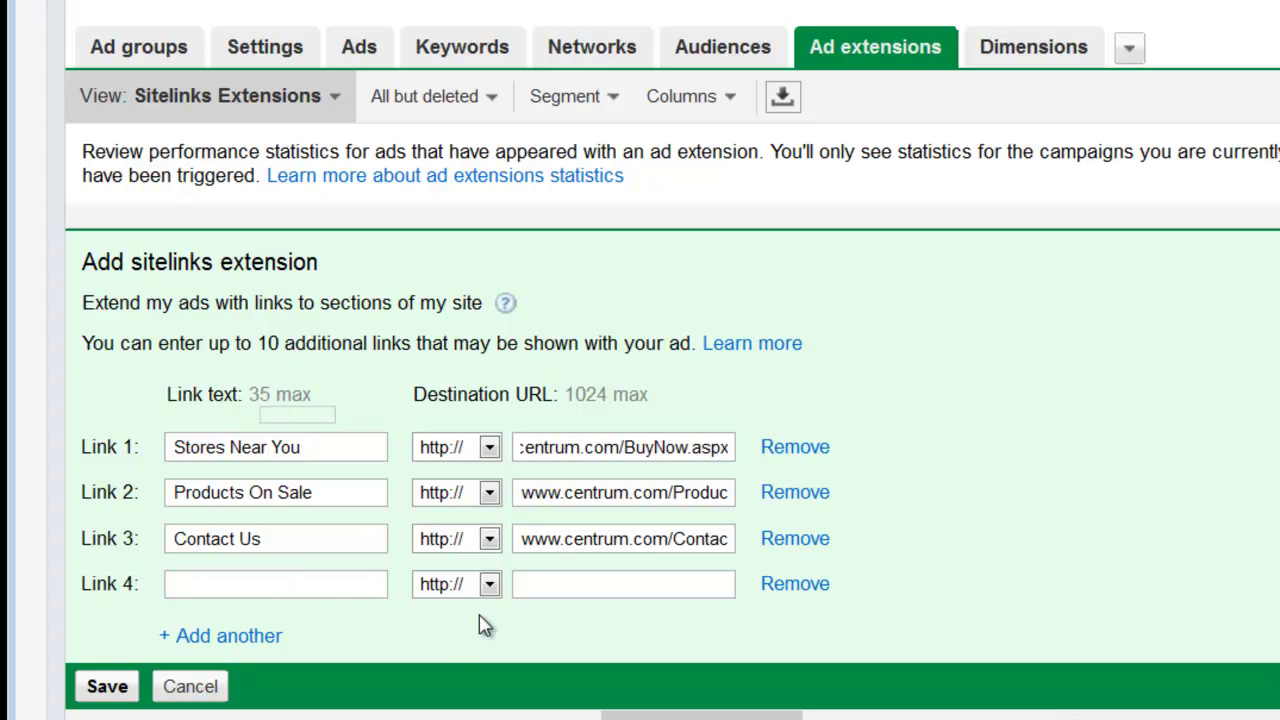
- Save the three-link sitelinks extension and browse the campaign's Ad groups table
left_click(124, 688)
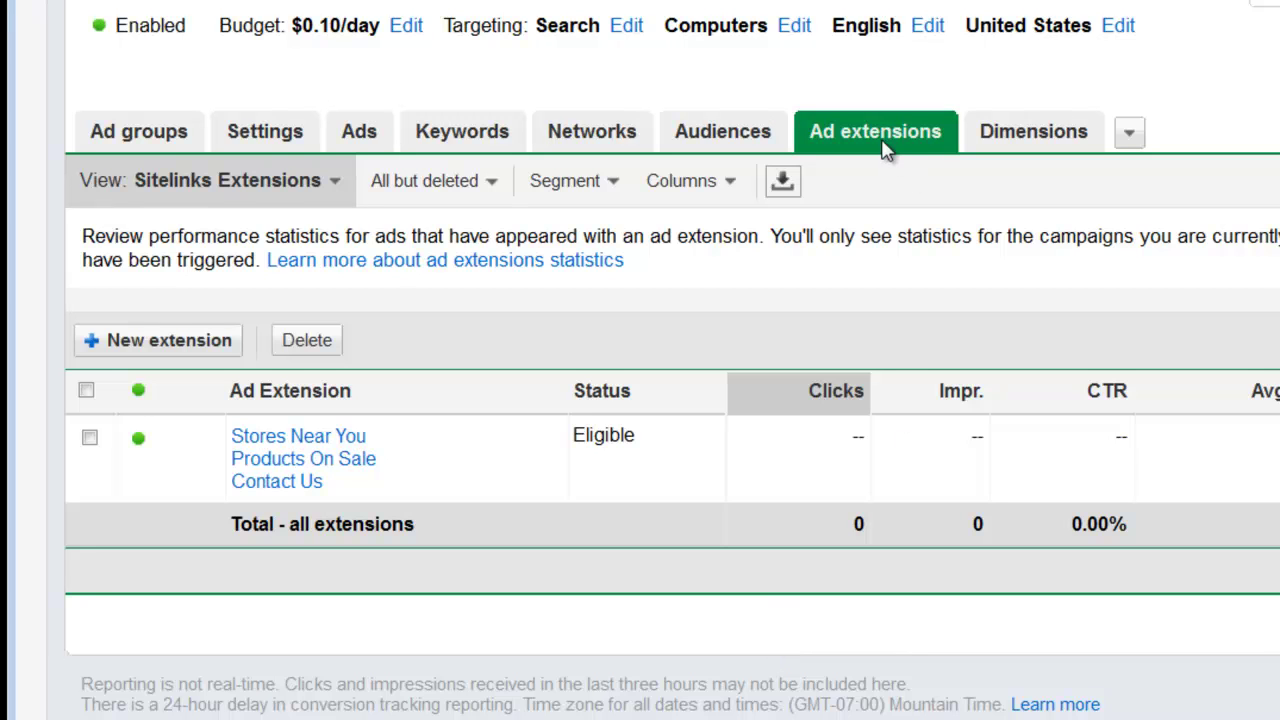
left_click(177, 133)
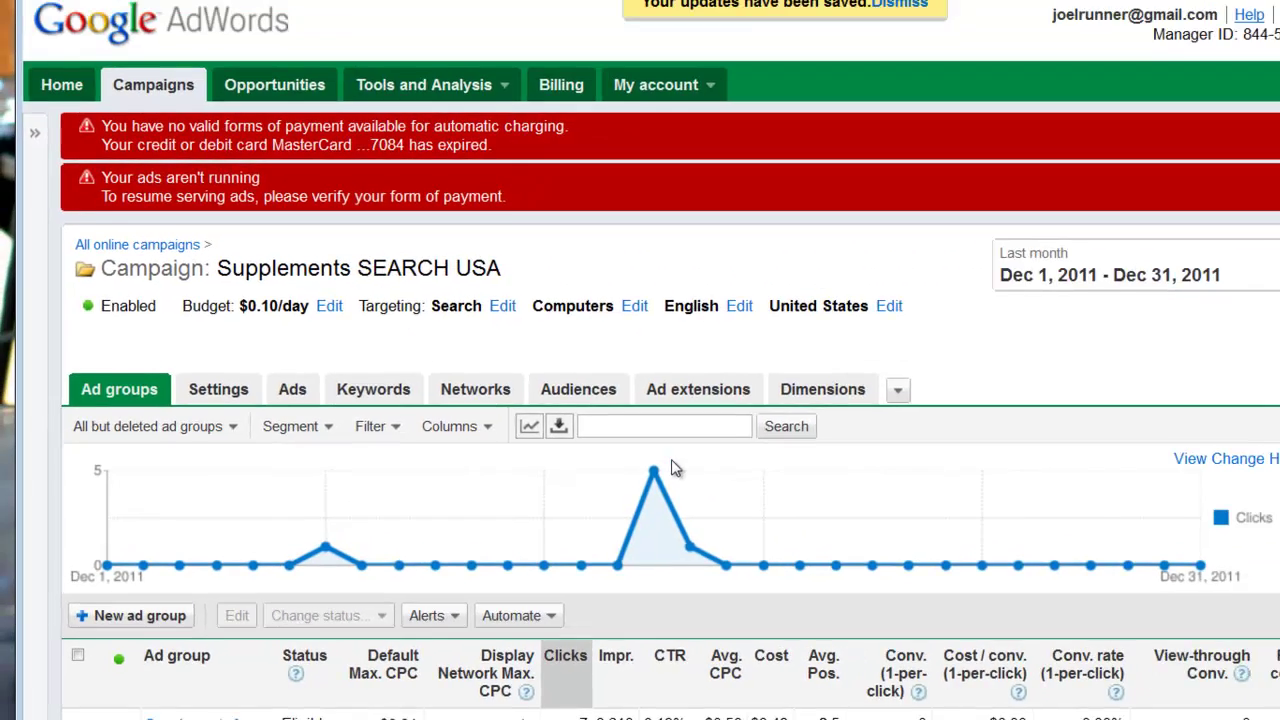
scroll(640, 470, "down", 3)
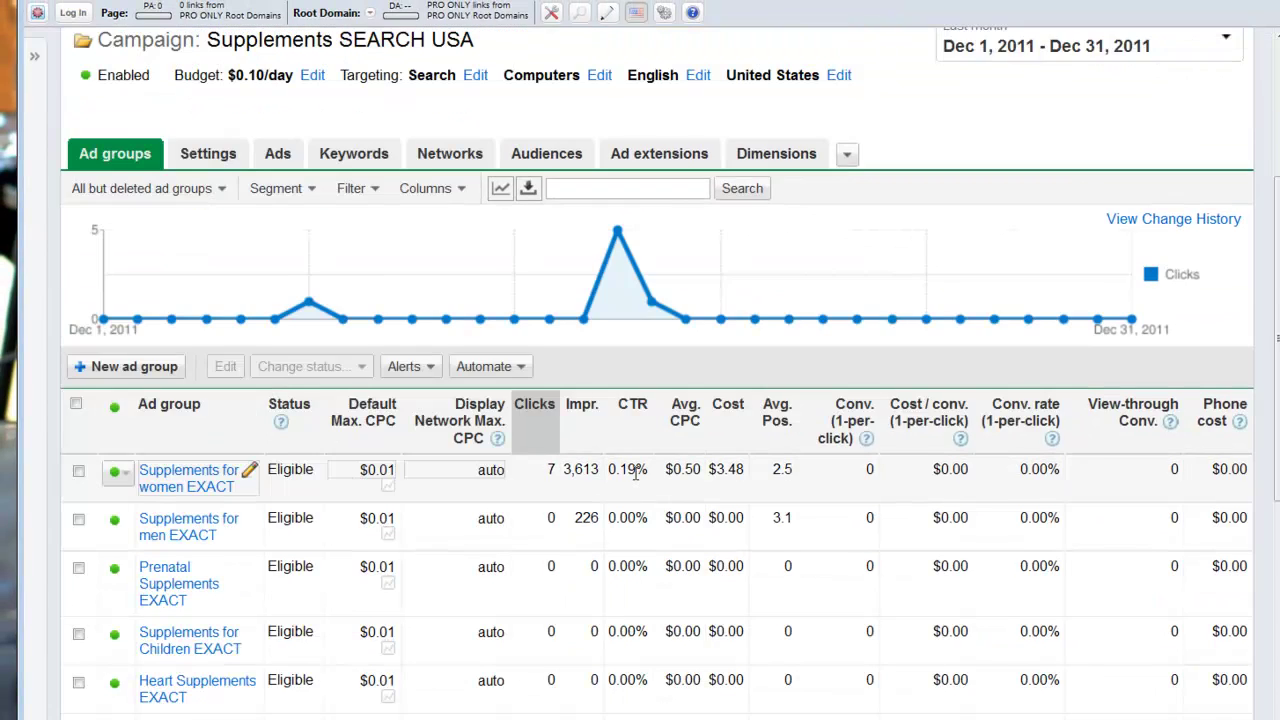
scroll(635, 473, "down", 1)
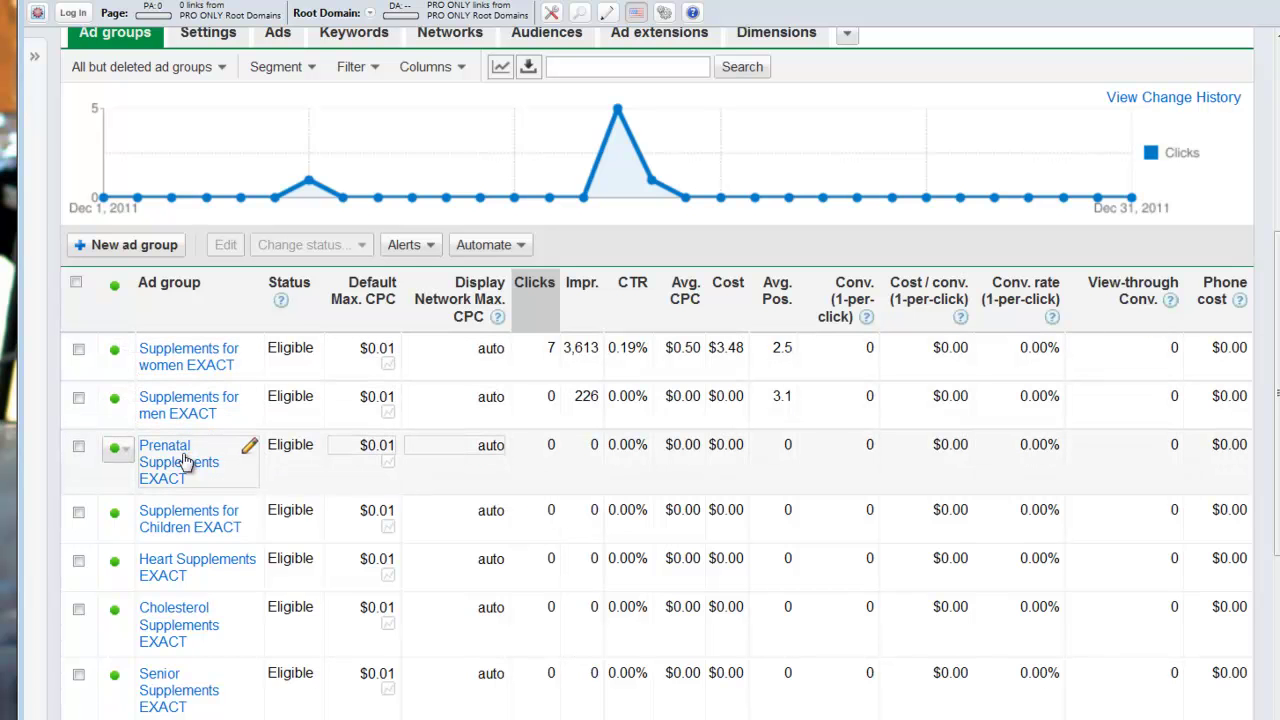
scroll(183, 460, "down", 2)
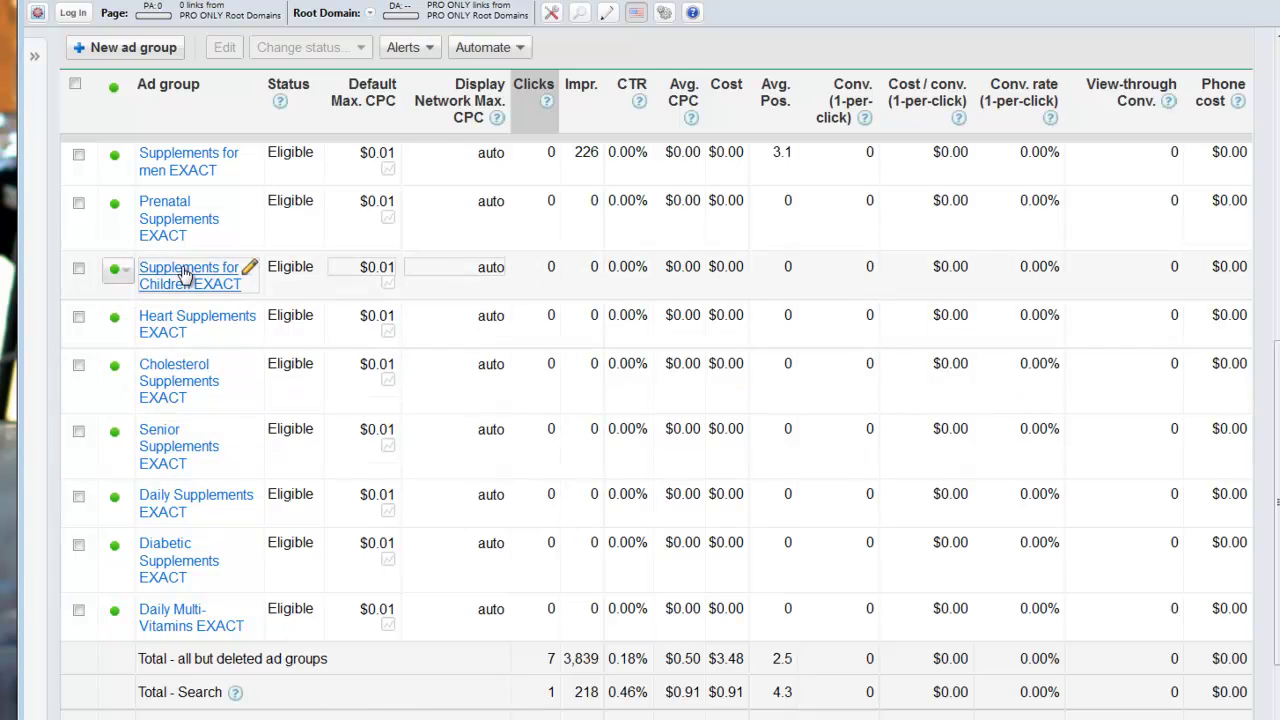
scroll(185, 276, "up", 1)
scroll(183, 274, "up", 2)
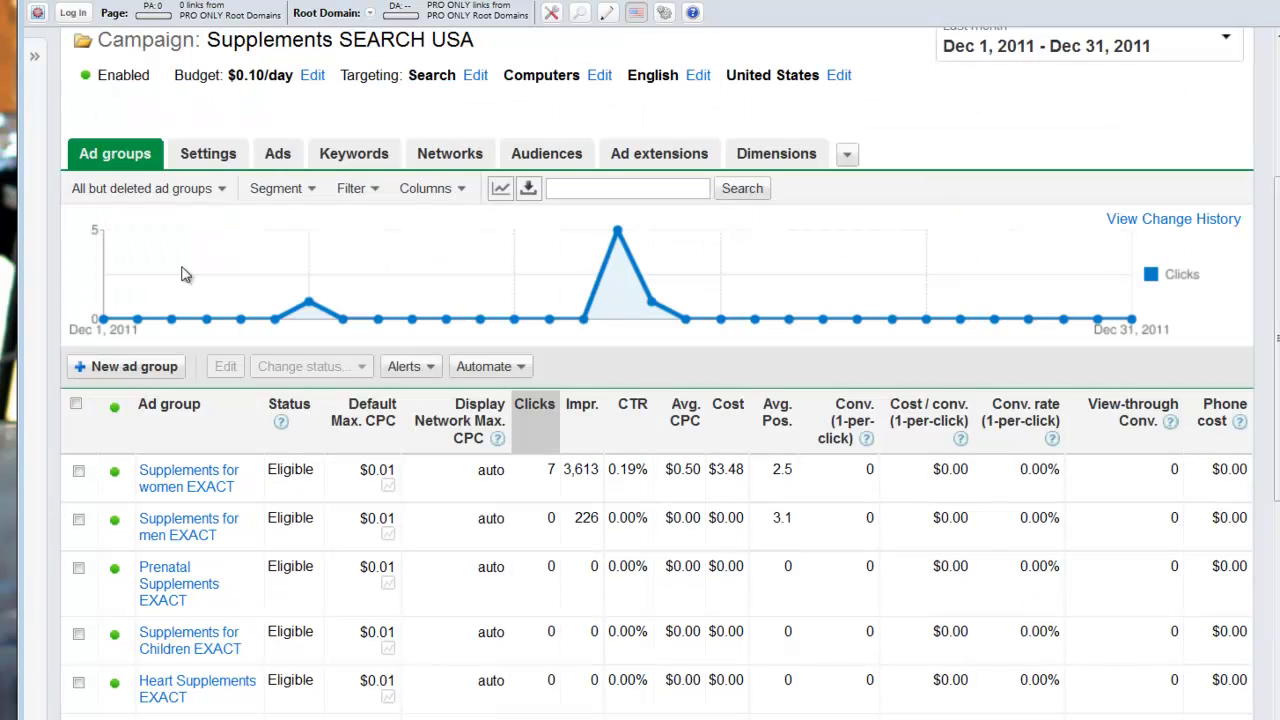